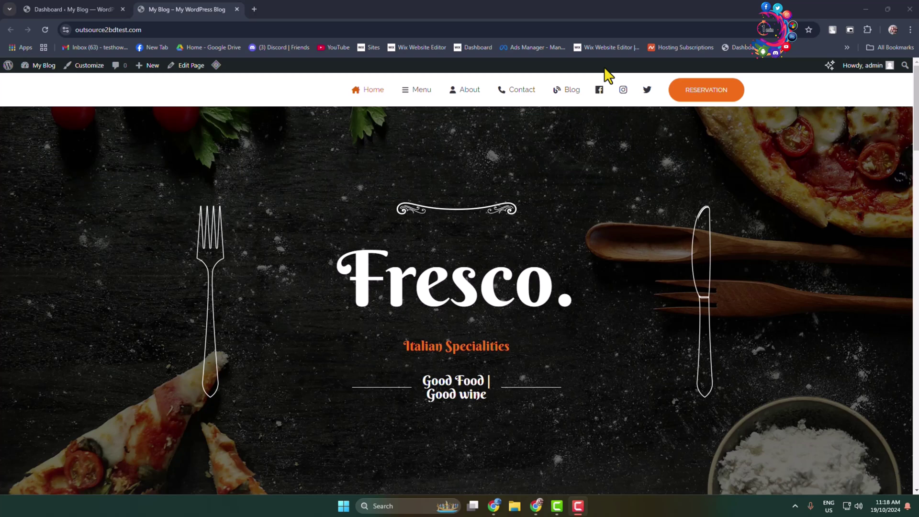
- Switch from the live Fresco site to the WordPress admin Dashboard tab
{"action": "left_click", "coordinate": [53, 8]}
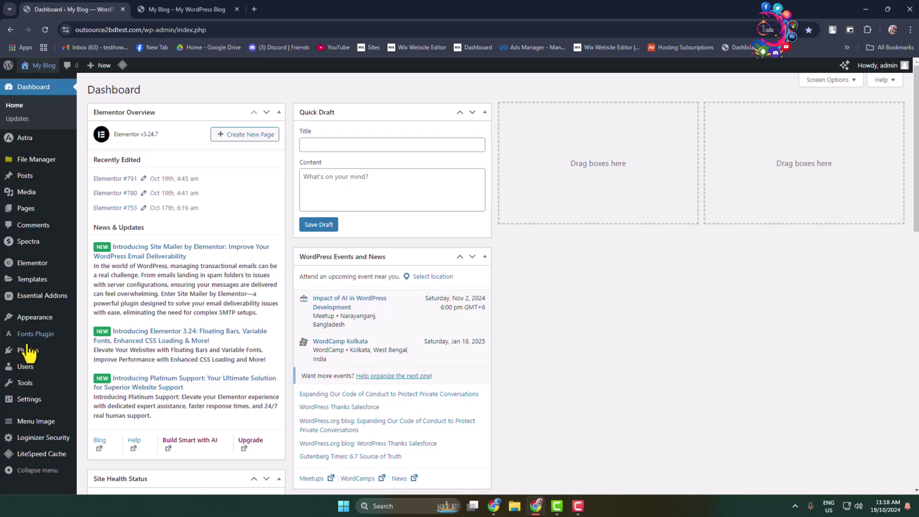
- Search the Add Plugins directory for 'whatsapp' chat plugins
{"action": "mouse_move", "coordinate": [56, 352]}
{"action": "left_click", "coordinate": [114, 370]}
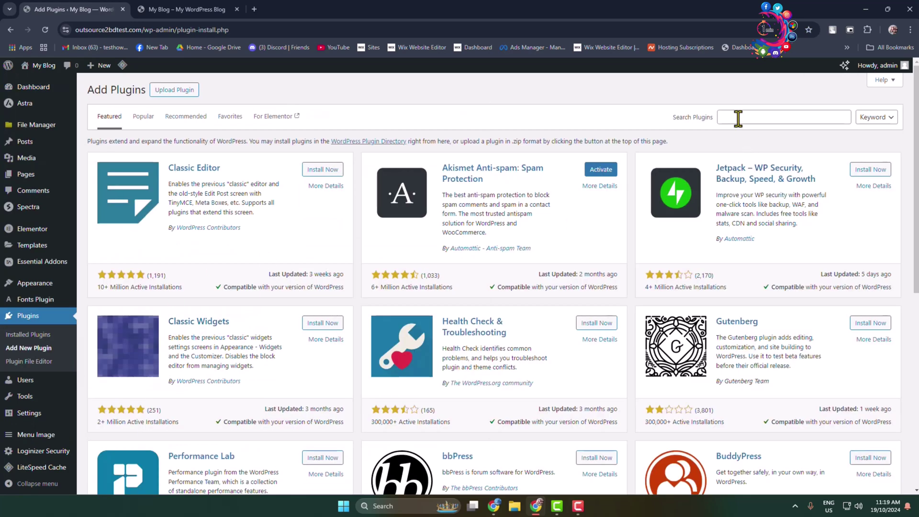
{"action": "left_click", "coordinate": [737, 117]}
{"action": "type", "text": "whatsapp chat"}
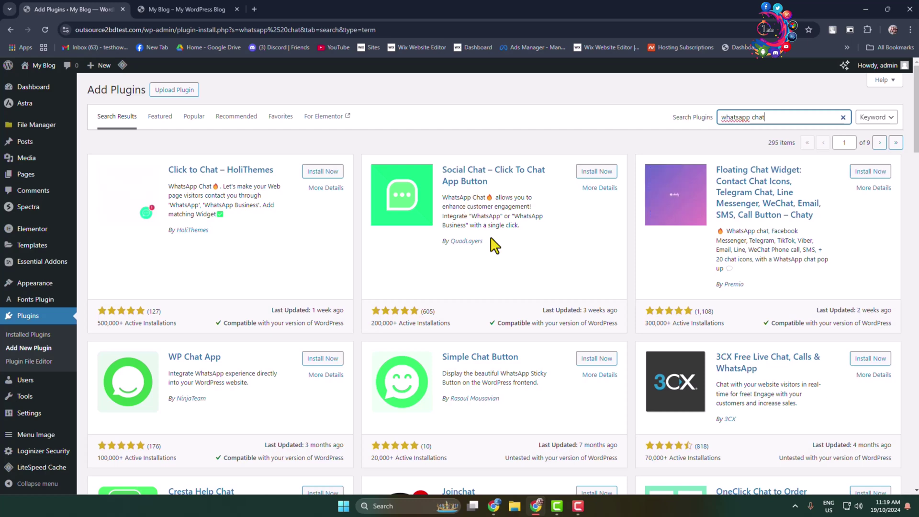
- Install and activate the Click to Chat plugin by HoliThemes
{"action": "scroll", "coordinate": [493, 244], "scroll_direction": "down", "scroll_amount": 4}
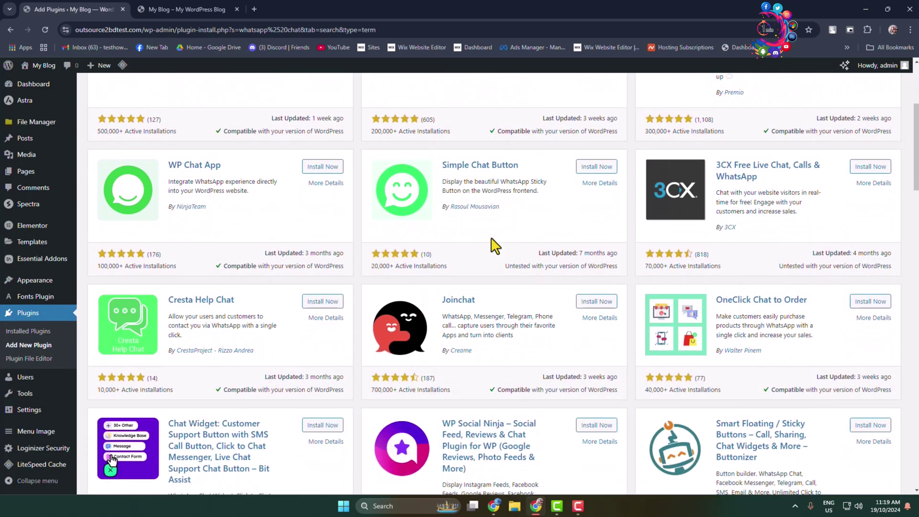
{"action": "scroll", "coordinate": [498, 257], "scroll_direction": "up", "scroll_amount": 4}
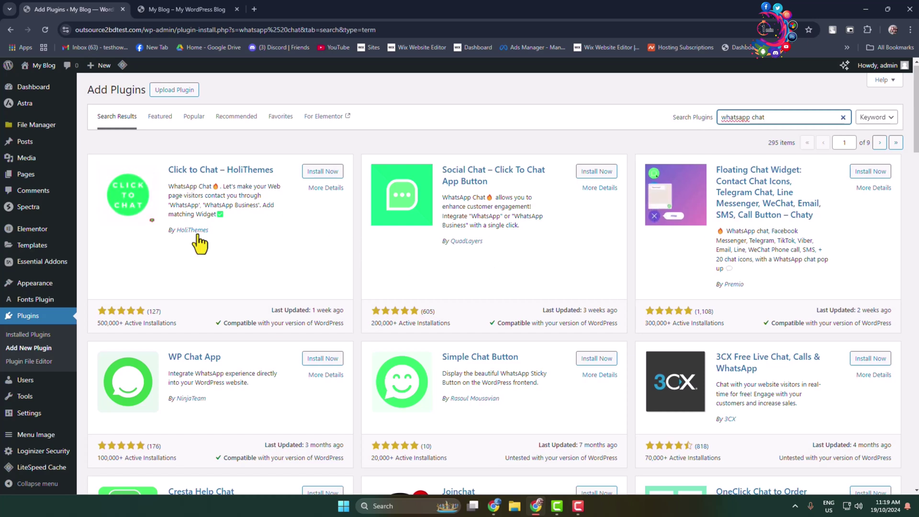
{"action": "left_click", "coordinate": [326, 173]}
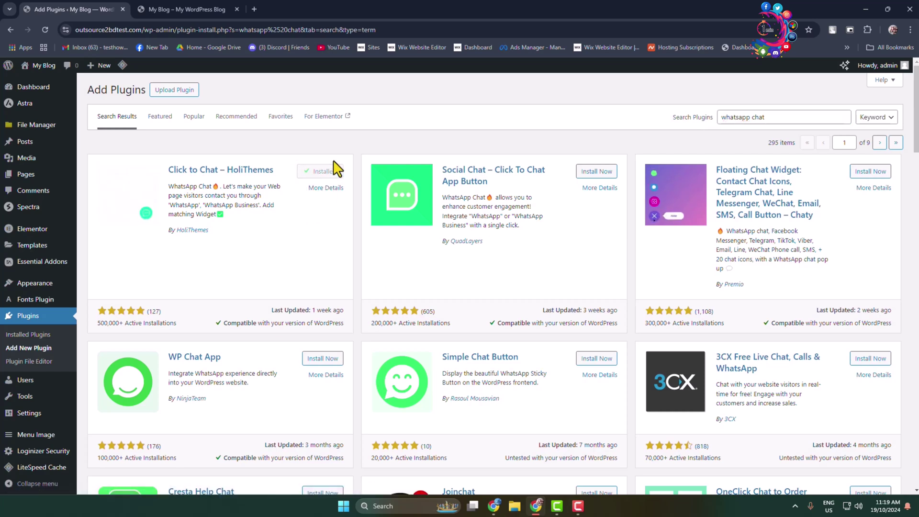
{"action": "left_click", "coordinate": [324, 177]}
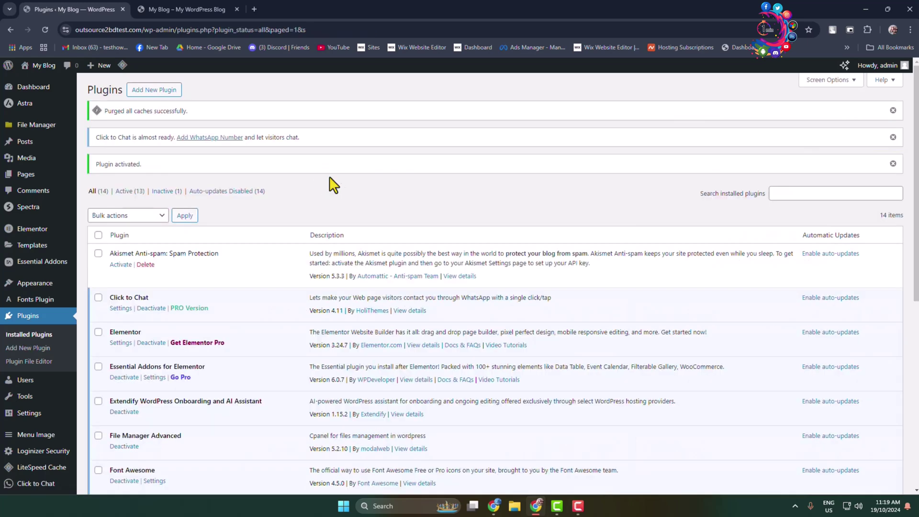
- Go to Click to Chat's Chat Settings from the admin sidebar
{"action": "scroll", "coordinate": [353, 177], "scroll_direction": "down", "scroll_amount": 2}
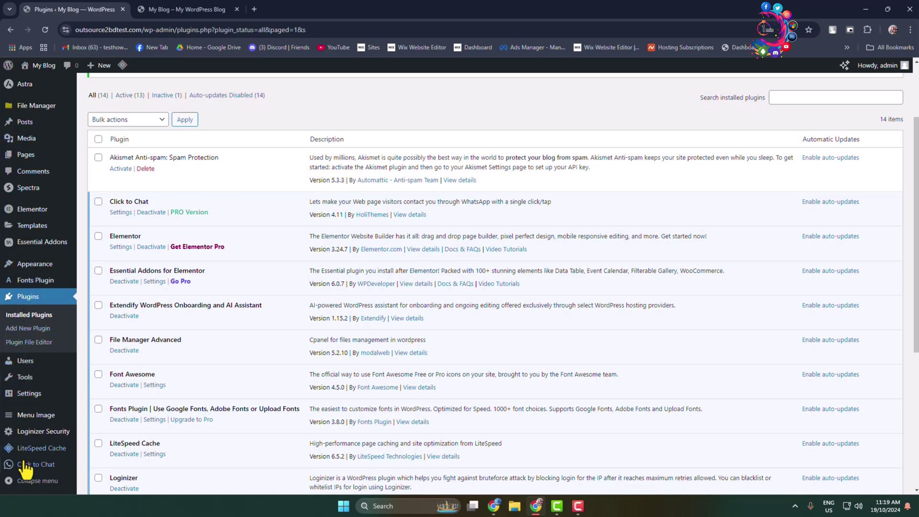
{"action": "mouse_move", "coordinate": [26, 468]}
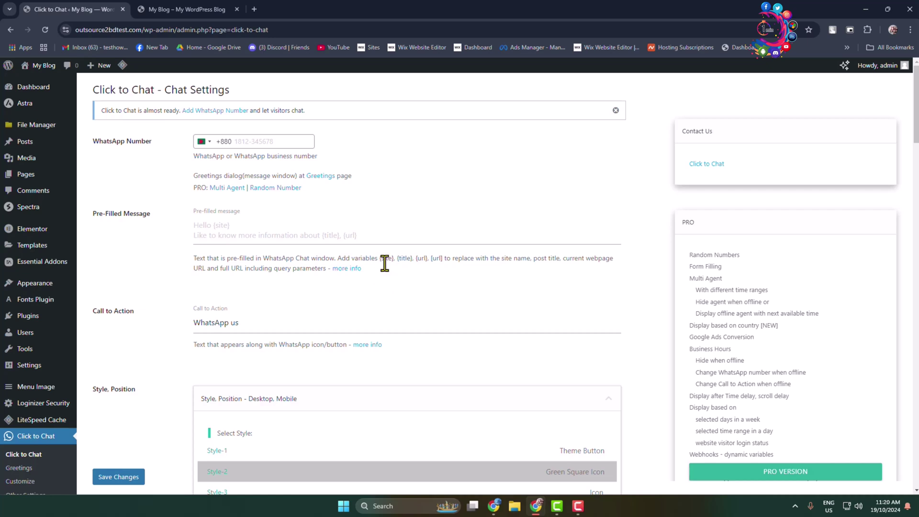
- Enter the WhatsApp number with the Bangladesh +880 code and the greeting 'Hello, How may I assist you?'
{"action": "left_click", "coordinate": [260, 144]}
{"action": "left_click", "coordinate": [208, 146]}
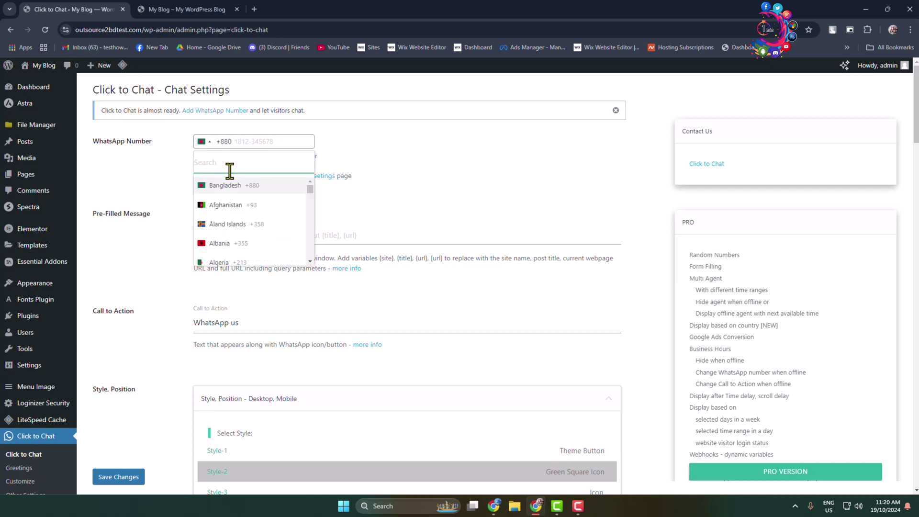
{"action": "scroll", "coordinate": [216, 230], "scroll_direction": "down", "scroll_amount": 5}
{"action": "left_click", "coordinate": [259, 141]}
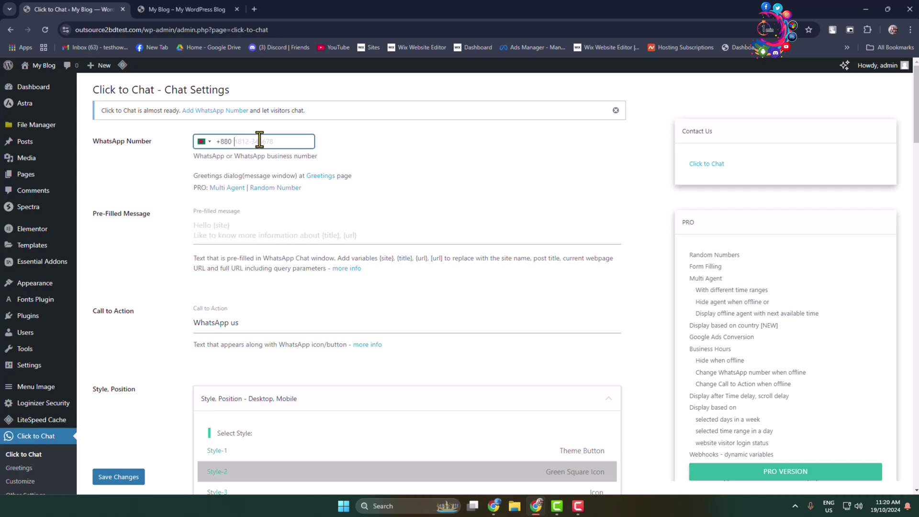
{"action": "key", "text": "Tab"}
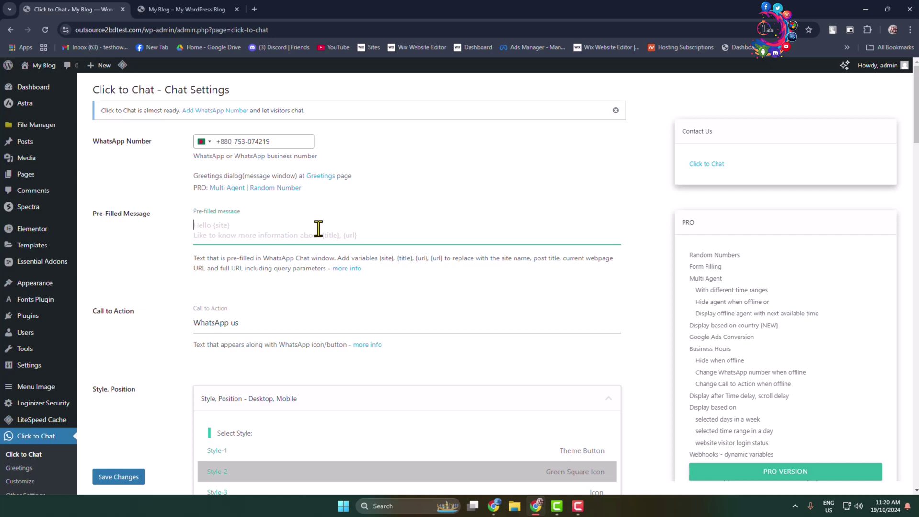
{"action": "type", "text": "Hello, How may I assist you?"}
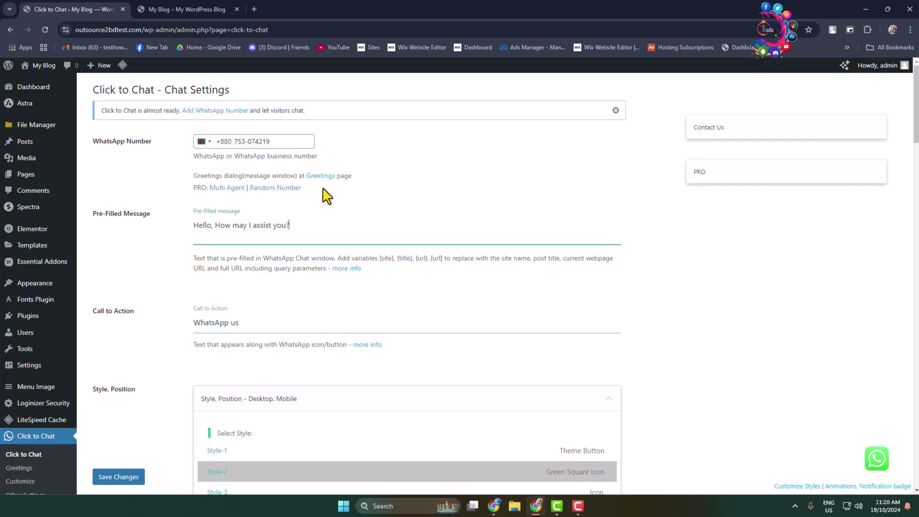
- Preview the Icon, Green Square, Theme Button, Large Icon, Chip and image-on-hover styles
{"action": "left_click", "coordinate": [245, 324]}
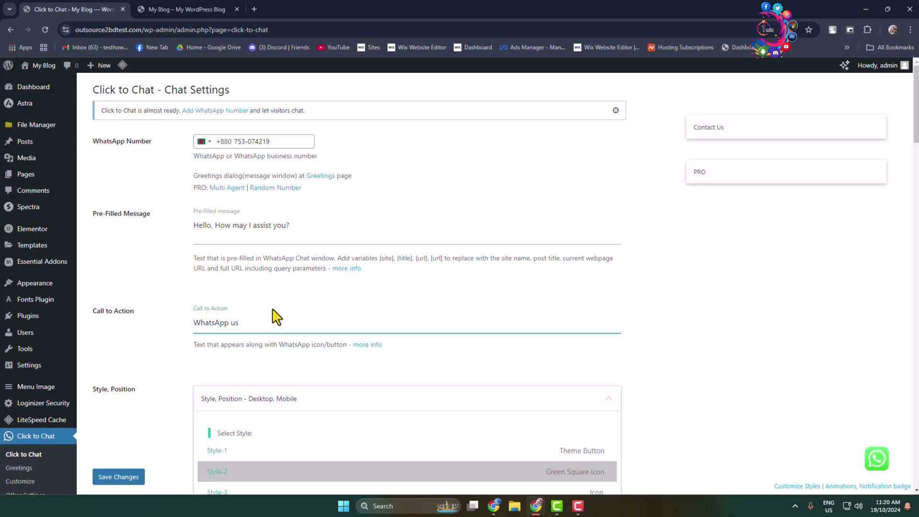
{"action": "scroll", "coordinate": [276, 316], "scroll_direction": "down", "scroll_amount": 2}
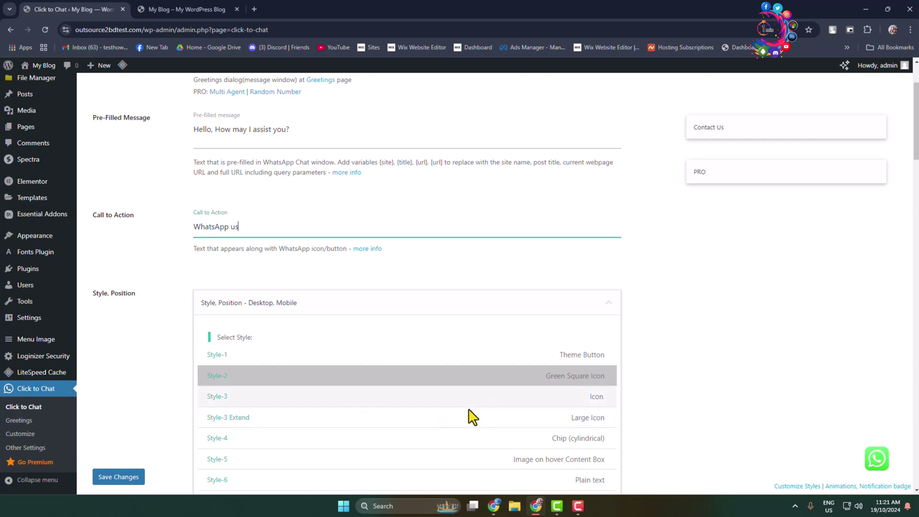
{"action": "scroll", "coordinate": [412, 416], "scroll_direction": "down", "scroll_amount": 2}
{"action": "left_click", "coordinate": [216, 303]}
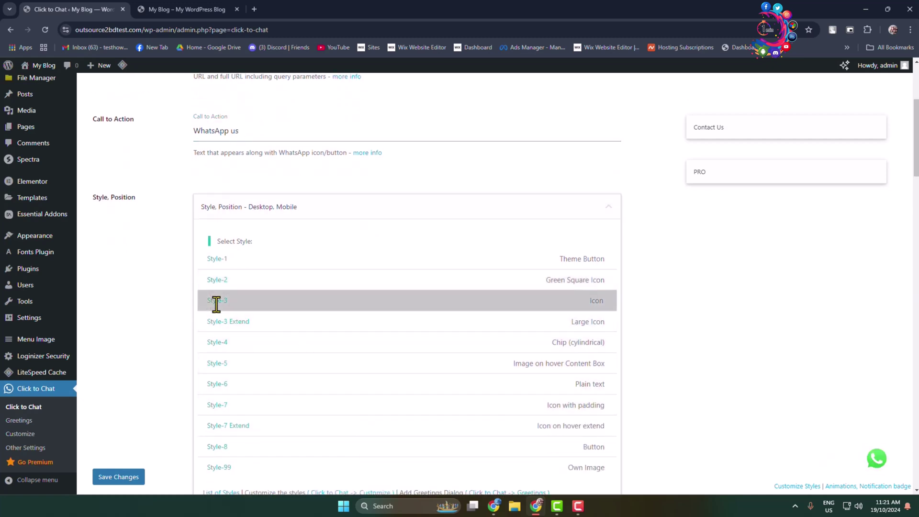
{"action": "left_click", "coordinate": [213, 279]}
{"action": "left_click", "coordinate": [217, 261]}
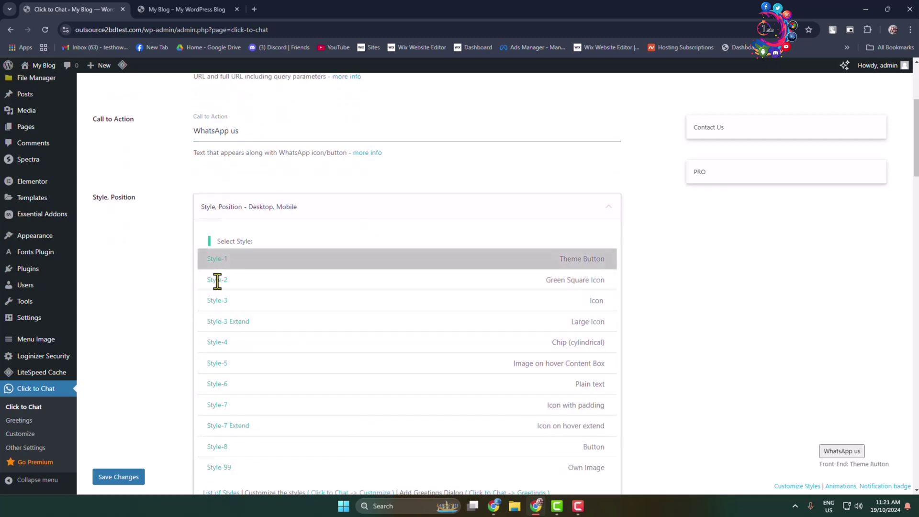
{"action": "left_click", "coordinate": [219, 321]}
{"action": "left_click", "coordinate": [219, 343]}
{"action": "left_click", "coordinate": [223, 363]}
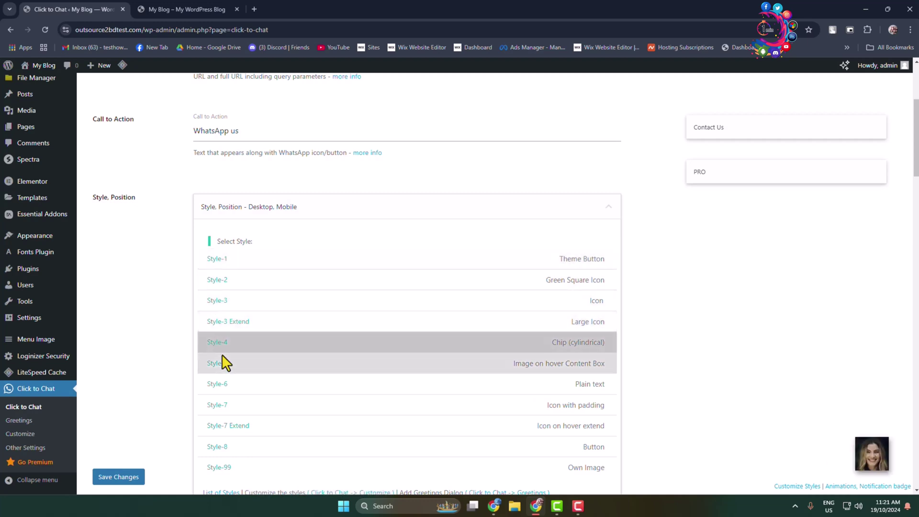
- Preview the Plain text, Icon with padding, Icon on hover extend, Button and Own Image styles
{"action": "left_click", "coordinate": [219, 390]}
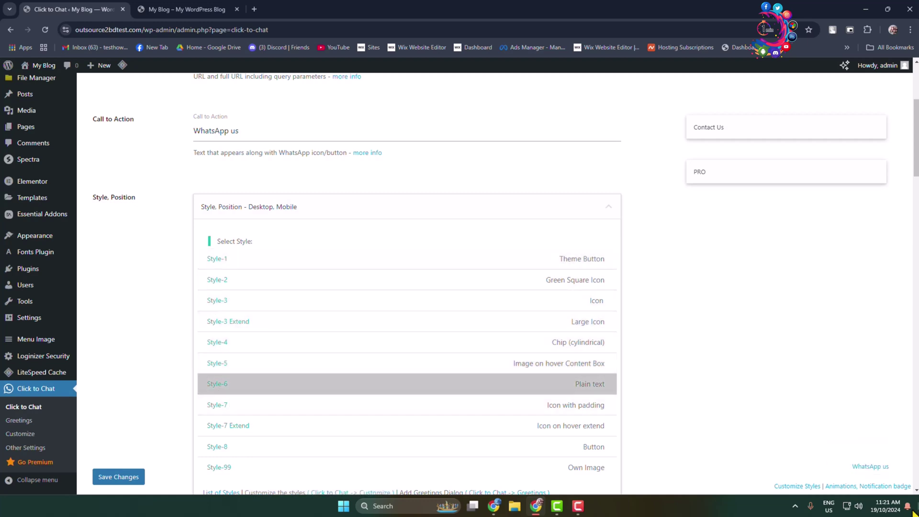
{"action": "left_click", "coordinate": [219, 410]}
{"action": "left_click", "coordinate": [223, 425]}
{"action": "left_click", "coordinate": [223, 446]}
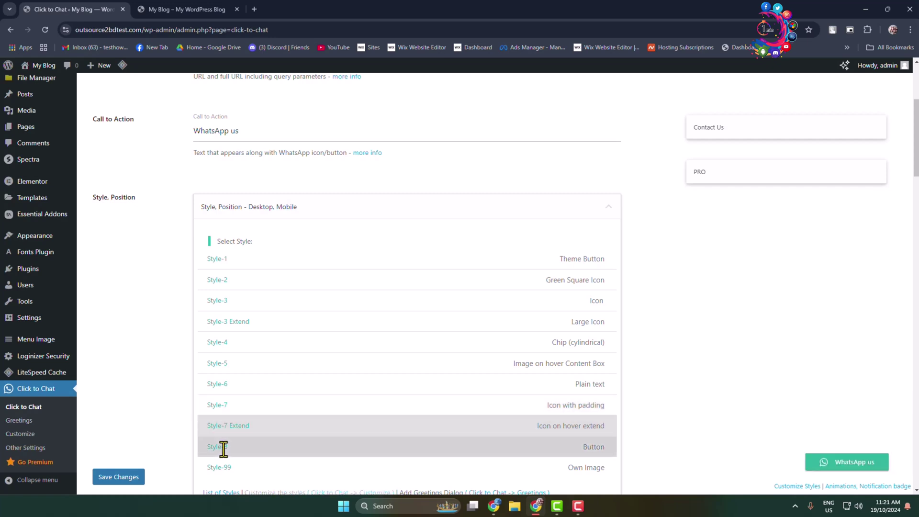
{"action": "left_click", "coordinate": [225, 467]}
{"action": "scroll", "coordinate": [230, 461], "scroll_direction": "down", "scroll_amount": 2}
- Revisit several styles and settle on Style-3 Extend (Large Icon)
{"action": "left_click", "coordinate": [219, 352]}
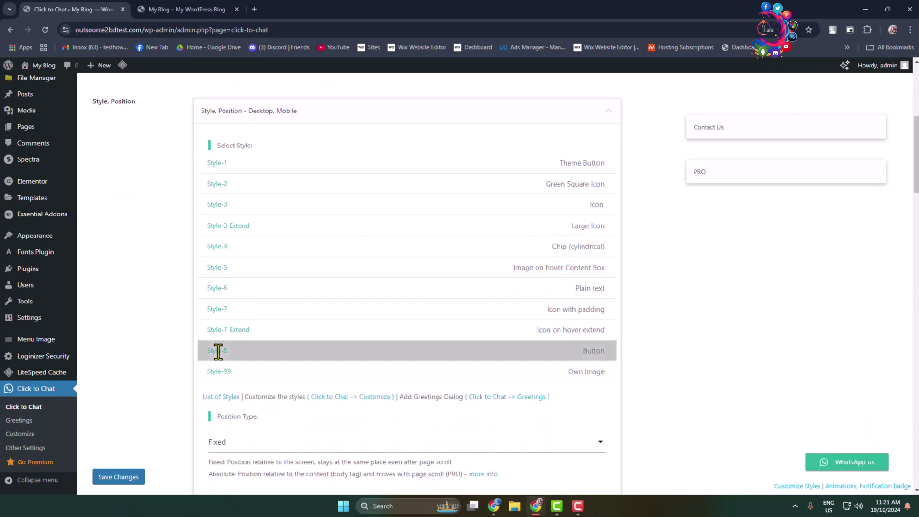
{"action": "left_click", "coordinate": [219, 289]}
{"action": "left_click", "coordinate": [223, 266]}
{"action": "left_click", "coordinate": [226, 240]}
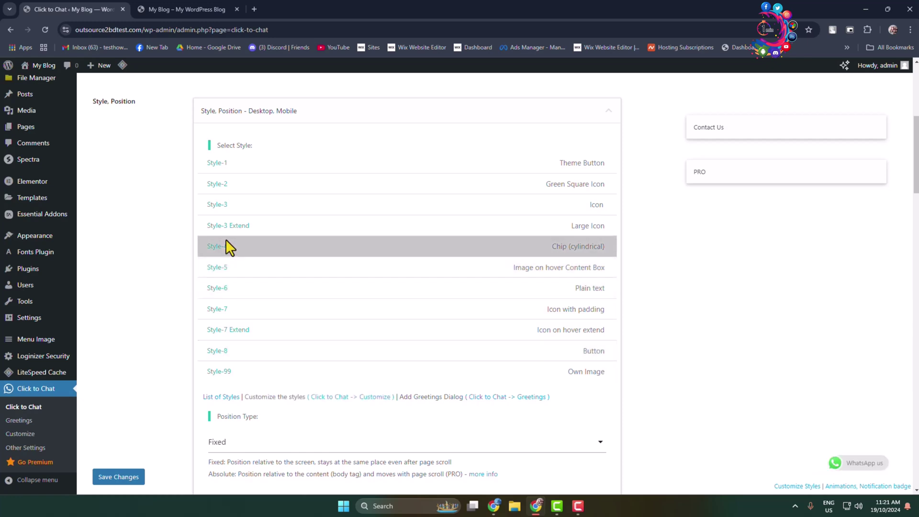
{"action": "left_click", "coordinate": [225, 225]}
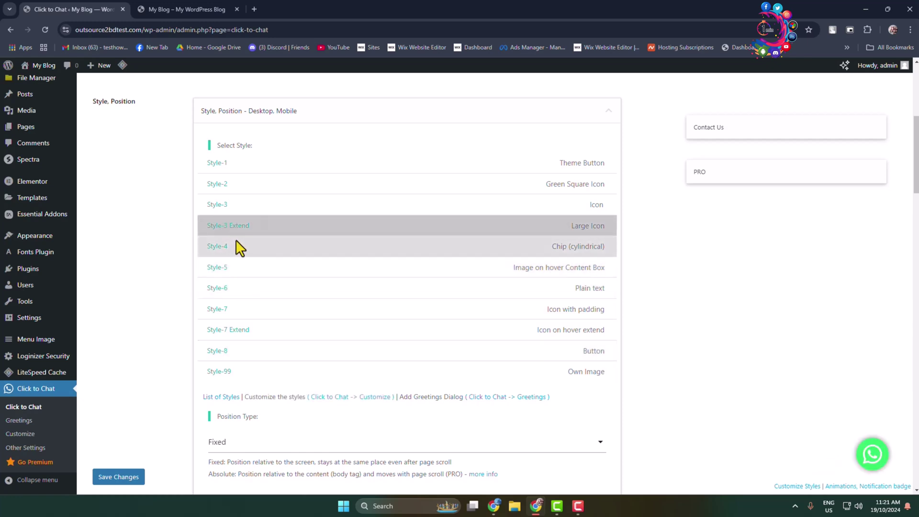
{"action": "scroll", "coordinate": [707, 317], "scroll_direction": "down", "scroll_amount": 2}
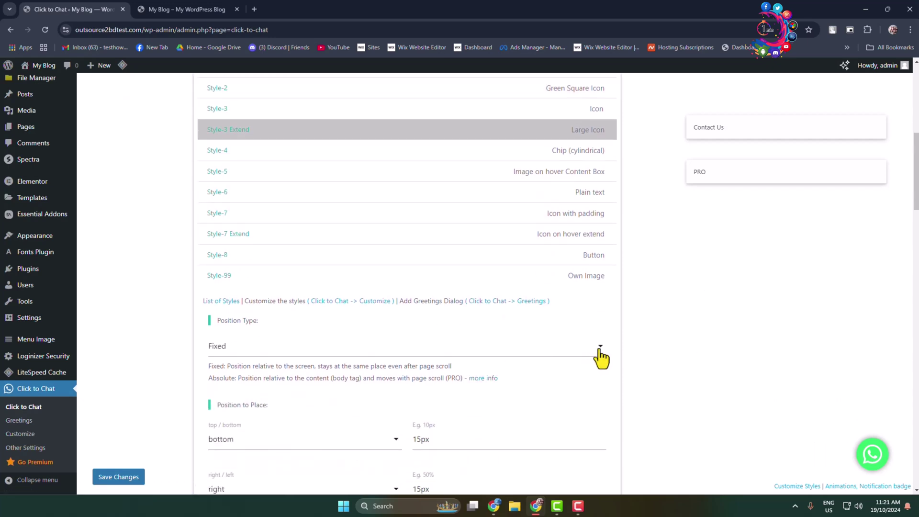
- Review the Fixed position settings and try moving the widget to the left side
{"action": "left_click", "coordinate": [236, 348]}
{"action": "scroll", "coordinate": [242, 356], "scroll_direction": "down", "scroll_amount": 3}
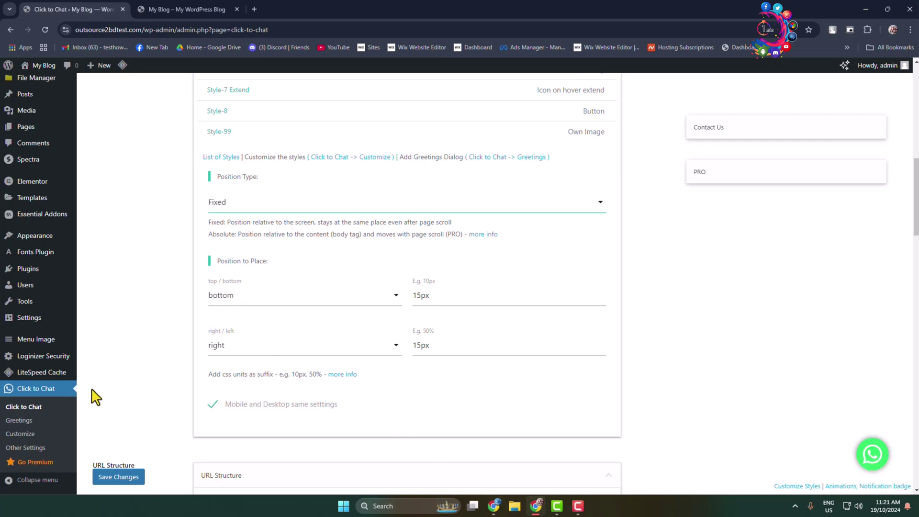
{"action": "left_click", "coordinate": [245, 301]}
{"action": "left_click", "coordinate": [457, 295]}
{"action": "left_click", "coordinate": [259, 309]}
{"action": "left_click", "coordinate": [594, 333]}
{"action": "left_click", "coordinate": [240, 353]}
{"action": "left_click", "coordinate": [228, 373]}
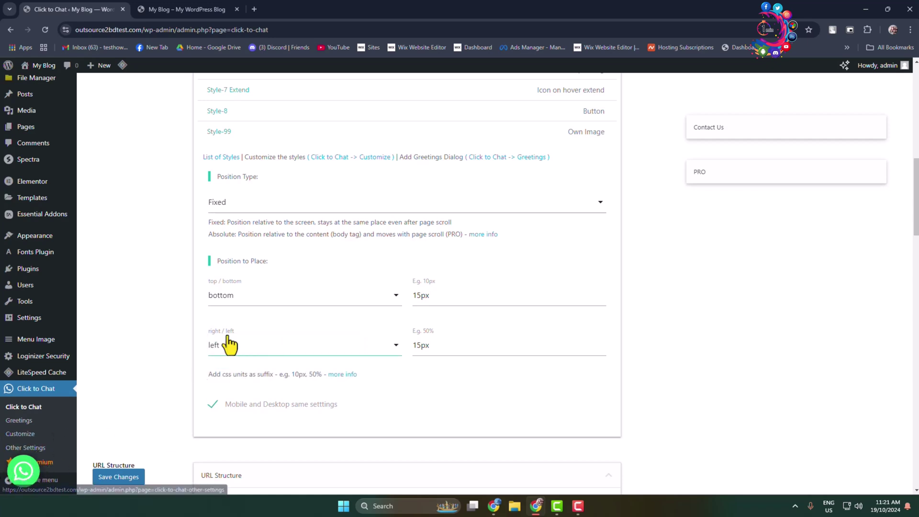
- Place the chat button in the top-left corner
{"action": "left_click", "coordinate": [246, 309]}
{"action": "left_click", "coordinate": [236, 334]}
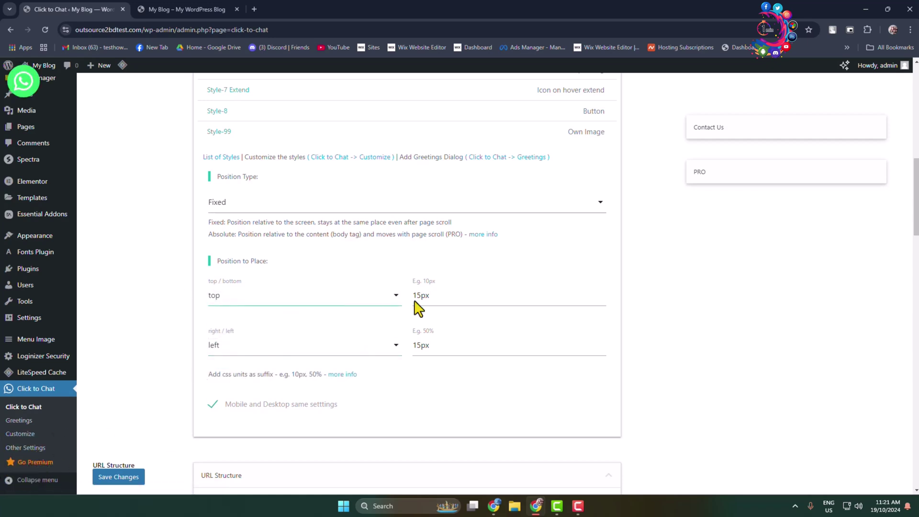
{"action": "left_click", "coordinate": [261, 356]}
{"action": "left_click", "coordinate": [239, 372]}
- Return the chat button to bottom-right, keeping the 15px offsets
{"action": "left_click", "coordinate": [228, 301]}
{"action": "left_click", "coordinate": [225, 298]}
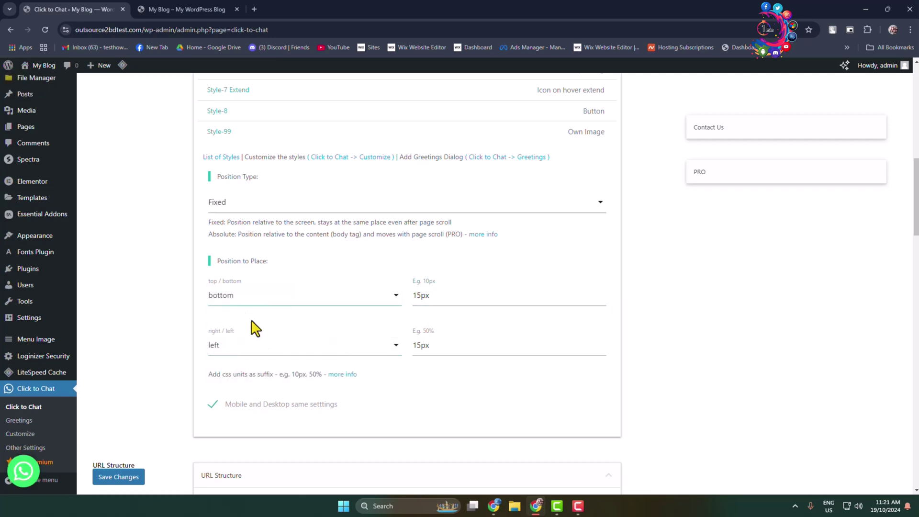
{"action": "left_click", "coordinate": [243, 351]}
{"action": "left_click", "coordinate": [229, 344]}
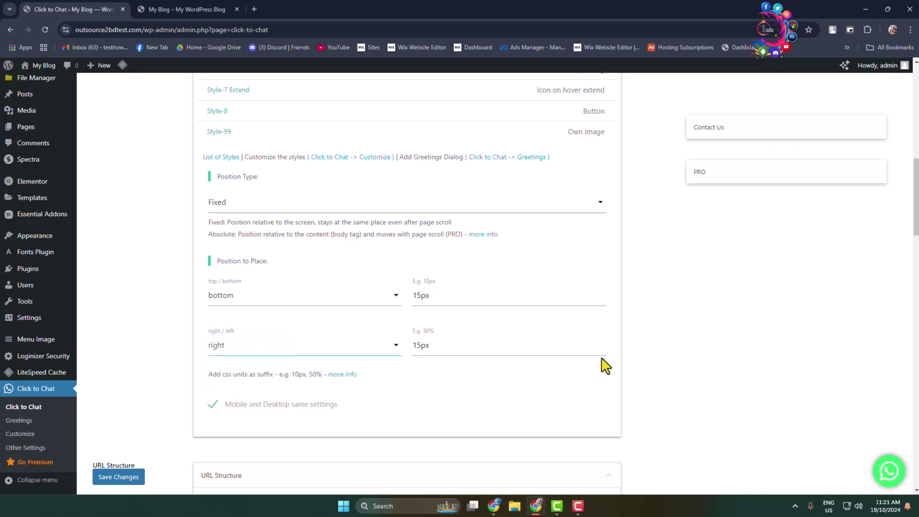
{"action": "scroll", "coordinate": [605, 366], "scroll_direction": "down", "scroll_amount": 3}
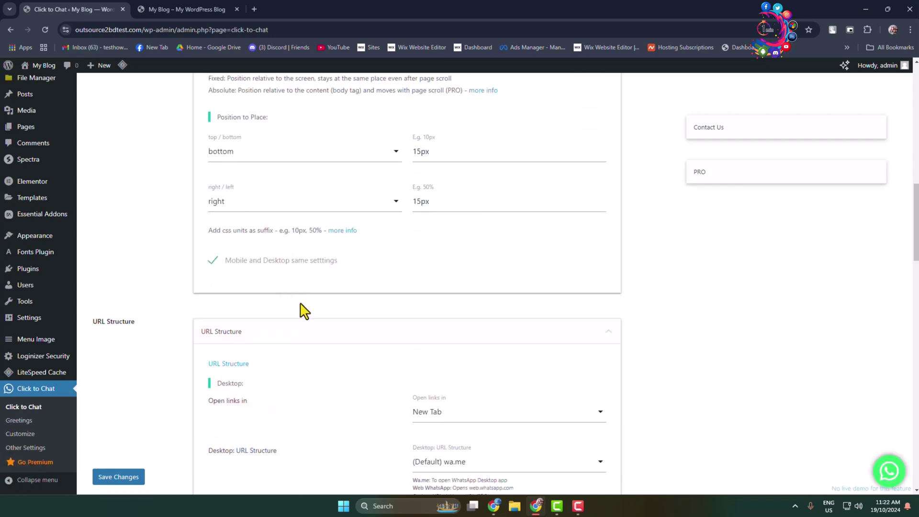
{"action": "scroll", "coordinate": [303, 310], "scroll_direction": "up", "scroll_amount": 1}
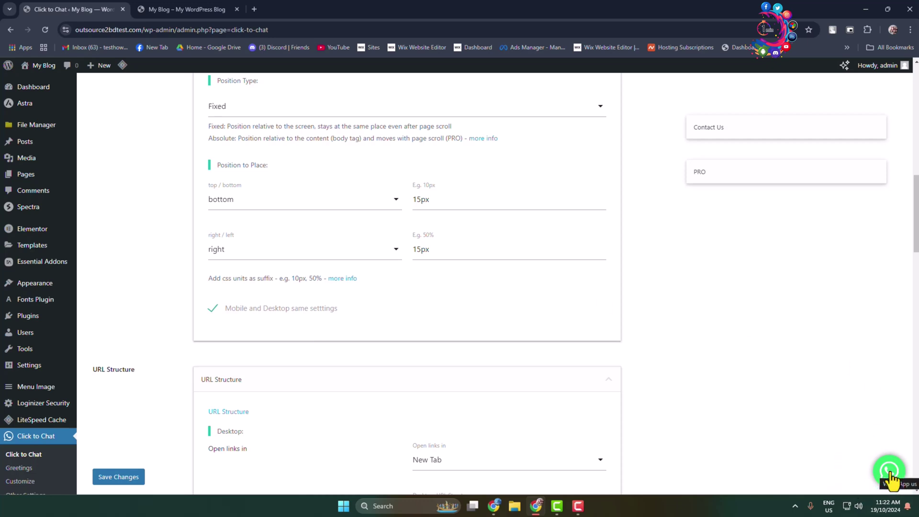
{"action": "left_click", "coordinate": [215, 311]}
{"action": "scroll", "coordinate": [273, 348], "scroll_direction": "down", "scroll_amount": 5}
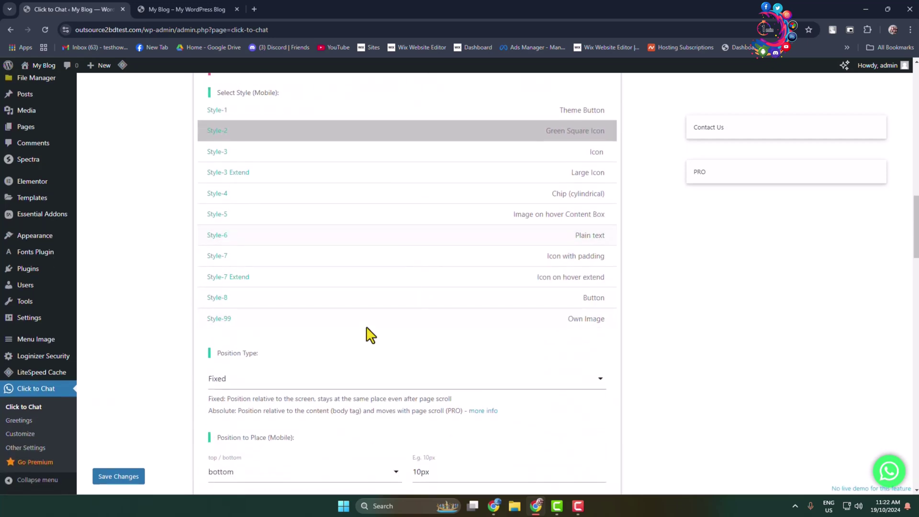
{"action": "scroll", "coordinate": [368, 334], "scroll_direction": "up", "scroll_amount": 3}
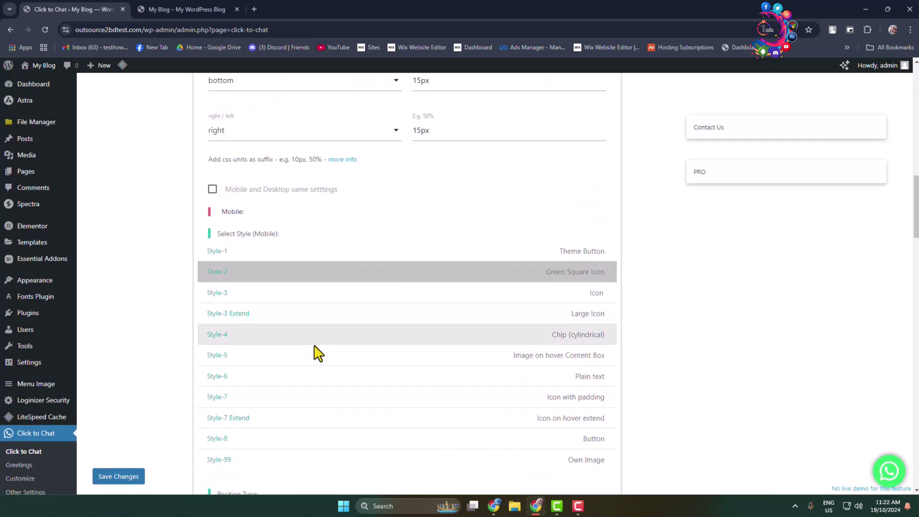
{"action": "scroll", "coordinate": [288, 349], "scroll_direction": "down", "scroll_amount": 4}
{"action": "scroll", "coordinate": [249, 347], "scroll_direction": "up", "scroll_amount": 5}
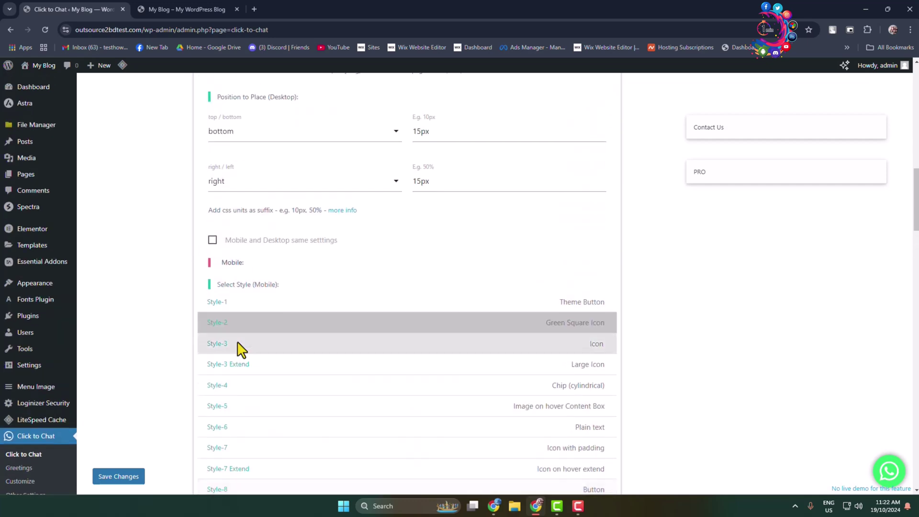
{"action": "left_click", "coordinate": [212, 241]}
{"action": "scroll", "coordinate": [212, 249], "scroll_direction": "down", "scroll_amount": 2}
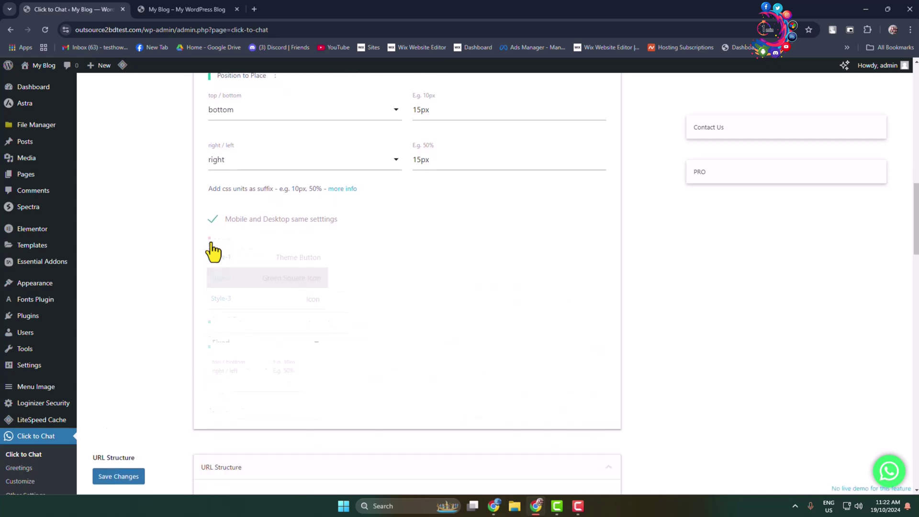
{"action": "scroll", "coordinate": [212, 248], "scroll_direction": "down", "scroll_amount": 1}
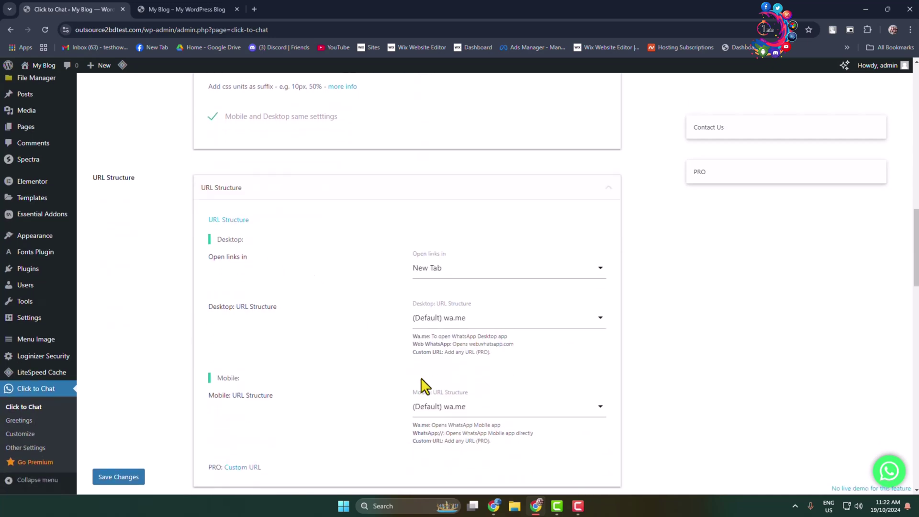
{"action": "scroll", "coordinate": [240, 250], "scroll_direction": "down", "scroll_amount": 3}
{"action": "scroll", "coordinate": [313, 248], "scroll_direction": "up", "scroll_amount": 1}
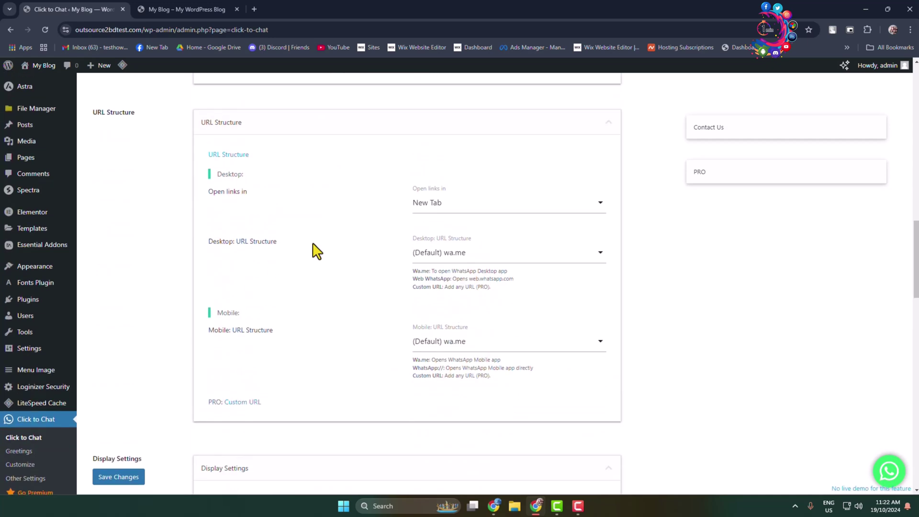
{"action": "scroll", "coordinate": [317, 252], "scroll_direction": "up", "scroll_amount": 3}
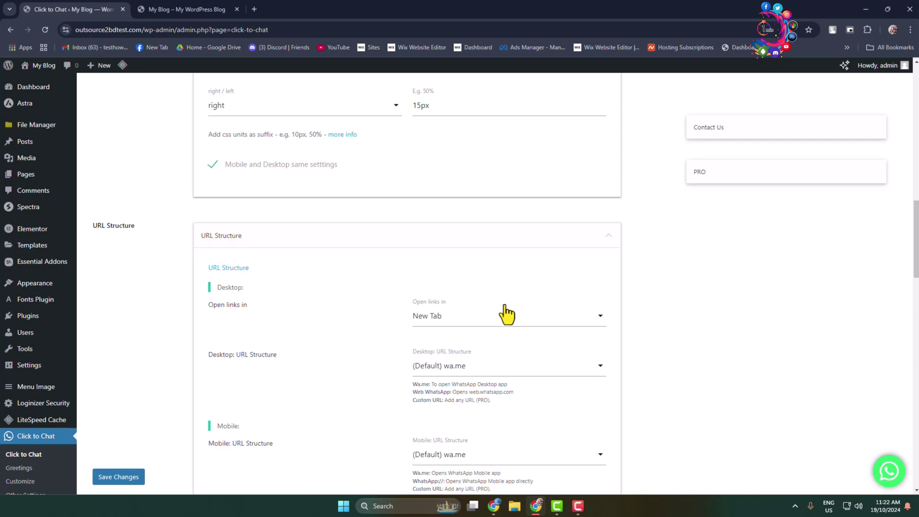
- Set desktop chat links to open in a Pop-up
{"action": "left_click", "coordinate": [454, 316]}
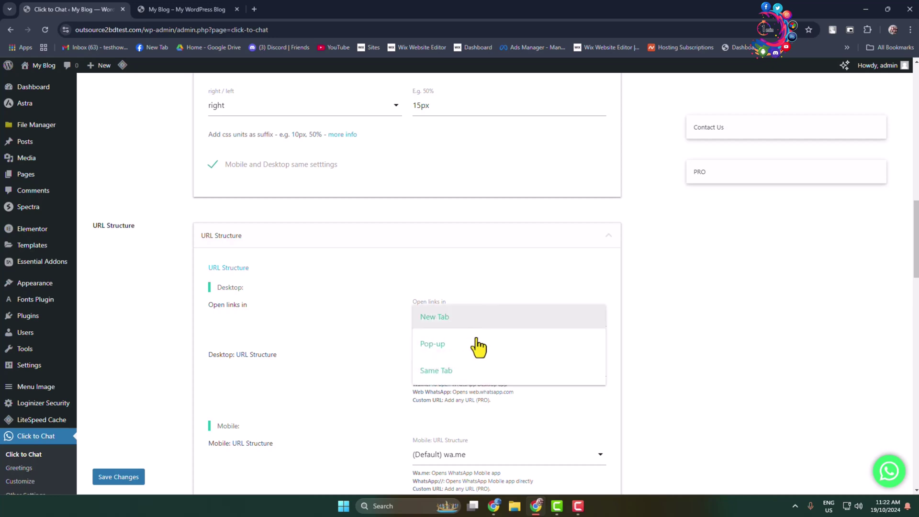
{"action": "left_click", "coordinate": [449, 317]}
{"action": "left_click", "coordinate": [466, 317]}
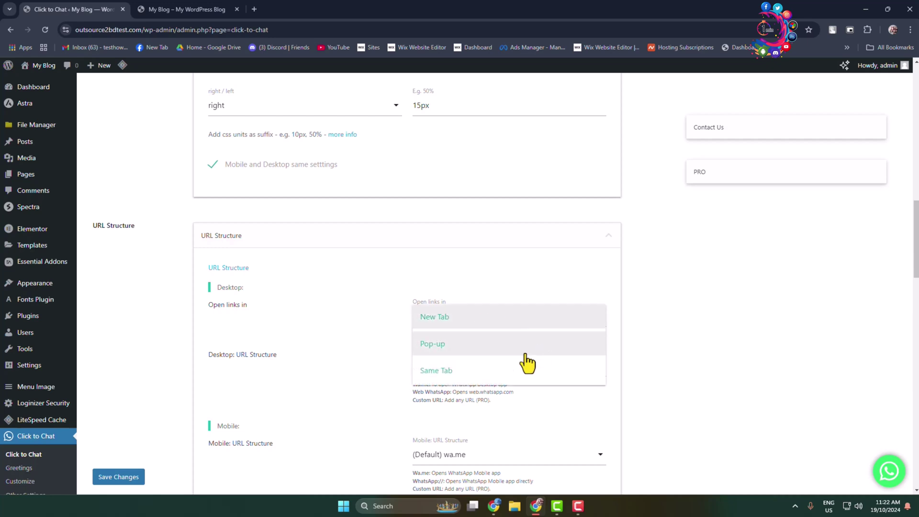
{"action": "left_click", "coordinate": [445, 345]}
{"action": "scroll", "coordinate": [502, 371], "scroll_direction": "down", "scroll_amount": 3}
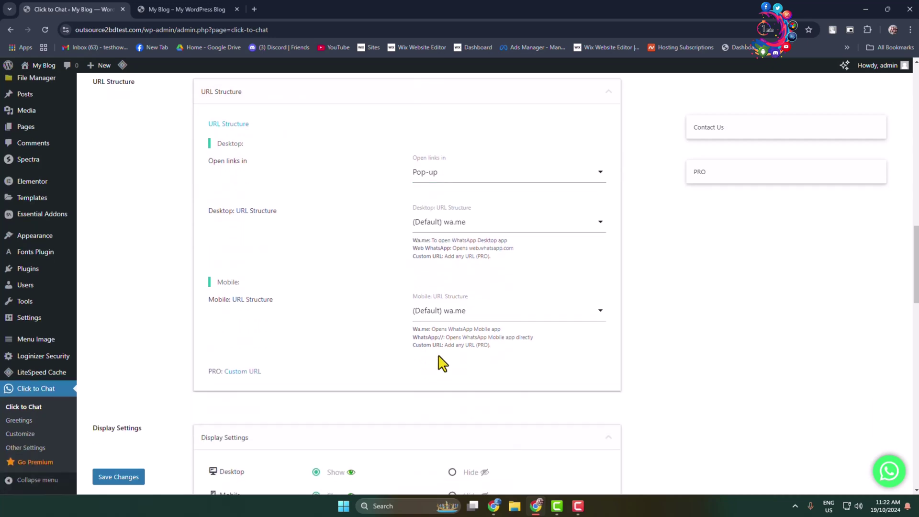
- Try WhatsApp:// then keep the (Default) wa.me mobile URL structure
{"action": "left_click", "coordinate": [466, 312]}
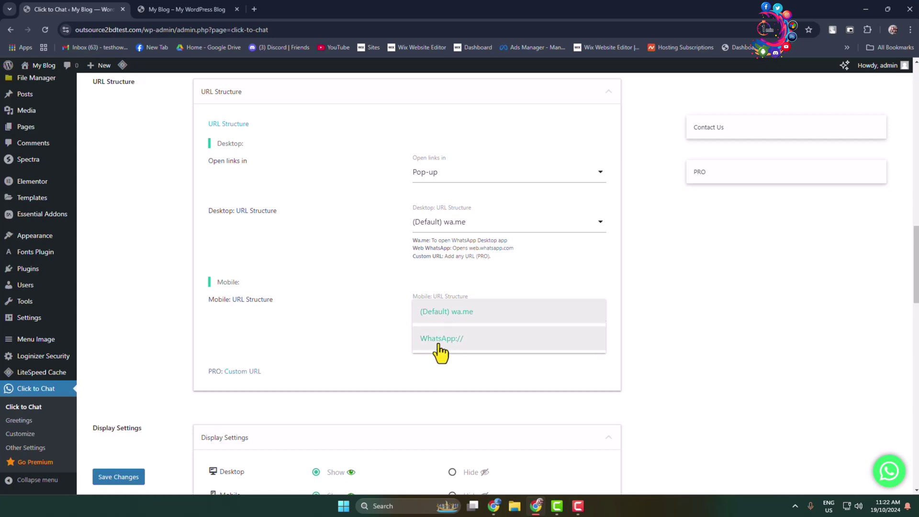
{"action": "left_click", "coordinate": [439, 340]}
{"action": "left_click", "coordinate": [483, 316]}
{"action": "left_click", "coordinate": [434, 312]}
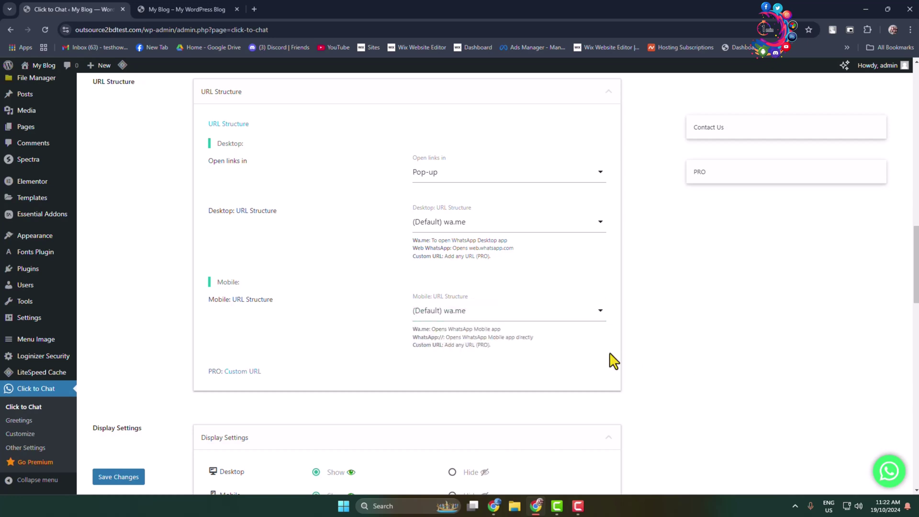
- Save the Click to Chat settings
{"action": "scroll", "coordinate": [614, 362], "scroll_direction": "down", "scroll_amount": 5}
{"action": "scroll", "coordinate": [614, 361], "scroll_direction": "down", "scroll_amount": 1}
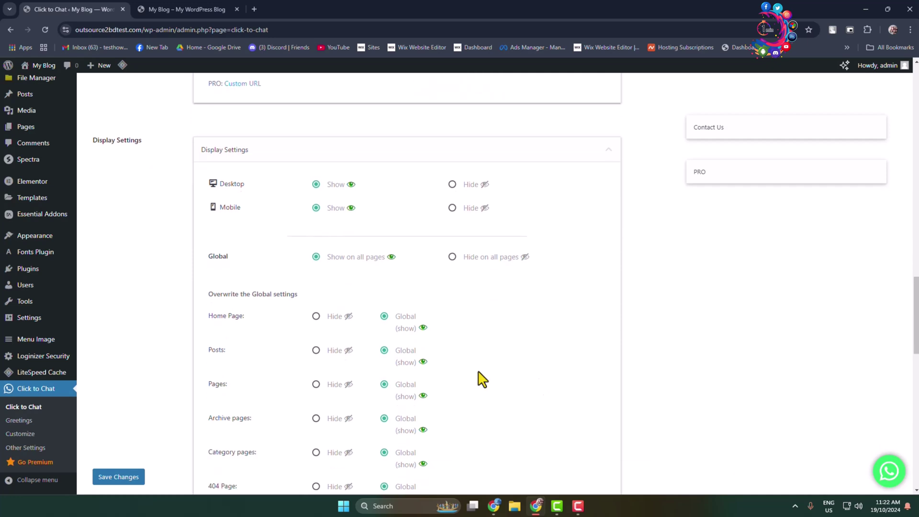
{"action": "scroll", "coordinate": [426, 240], "scroll_direction": "down", "scroll_amount": 7}
{"action": "scroll", "coordinate": [434, 206], "scroll_direction": "down", "scroll_amount": 6}
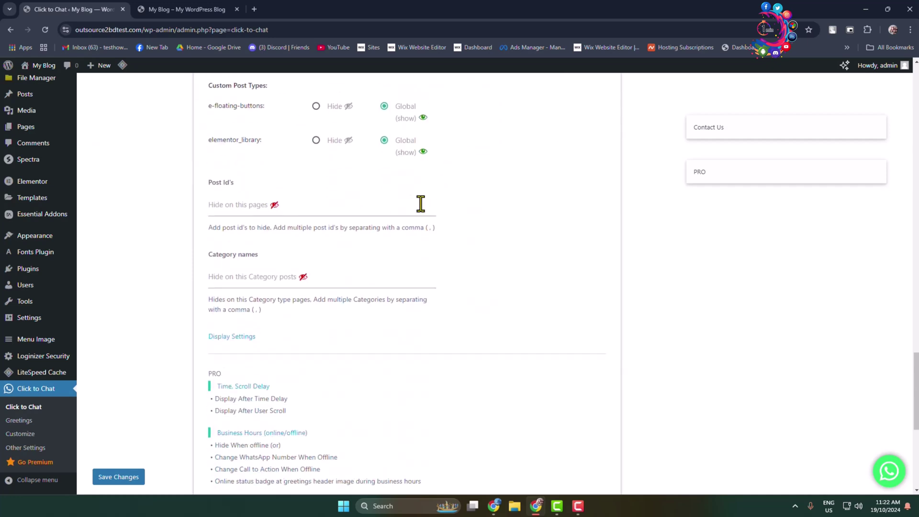
{"action": "scroll", "coordinate": [392, 292], "scroll_direction": "down", "scroll_amount": 3}
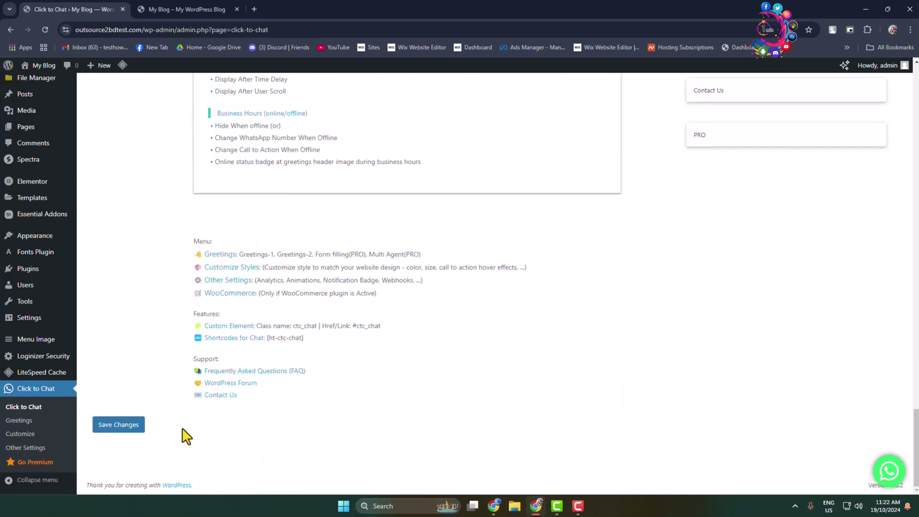
{"action": "left_click", "coordinate": [120, 426]}
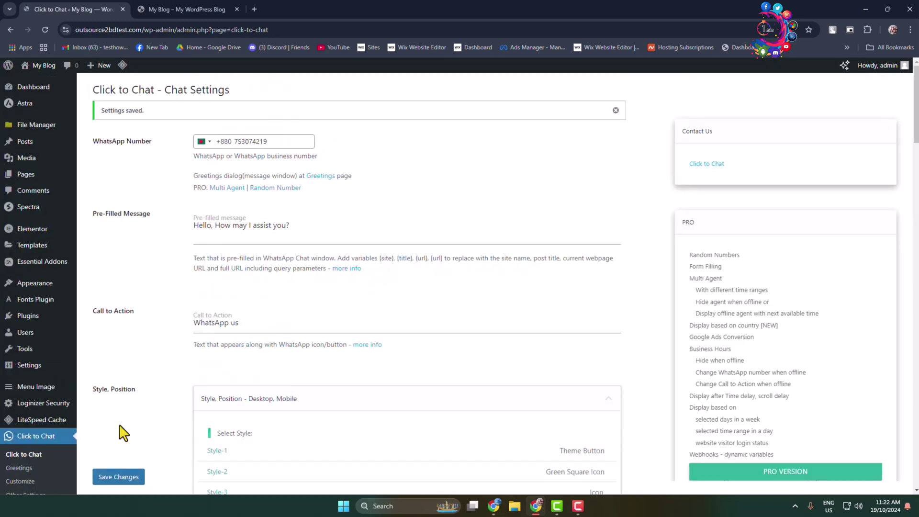
- Load outsource2bdtest.com in a new Chrome incognito window
{"action": "left_click", "coordinate": [160, 7]}
{"action": "left_click", "coordinate": [173, 30]}
{"action": "key", "text": "ctrl+c"}
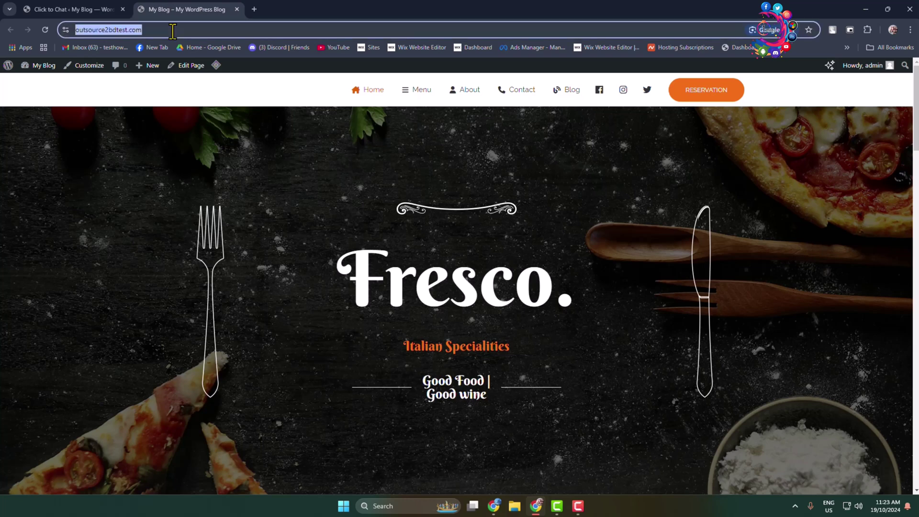
{"action": "left_click", "coordinate": [911, 29]}
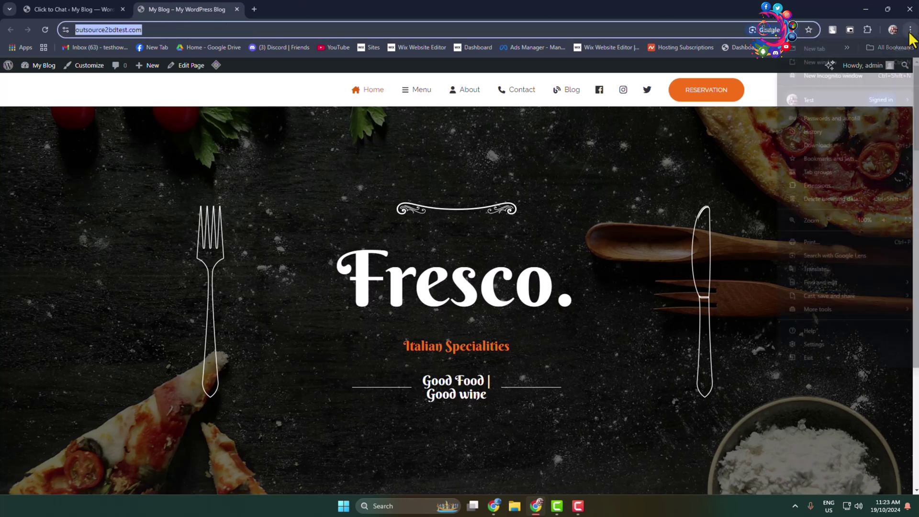
{"action": "left_click", "coordinate": [837, 79]}
{"action": "key", "text": "ctrl+v"}
{"action": "key", "text": "Return"}
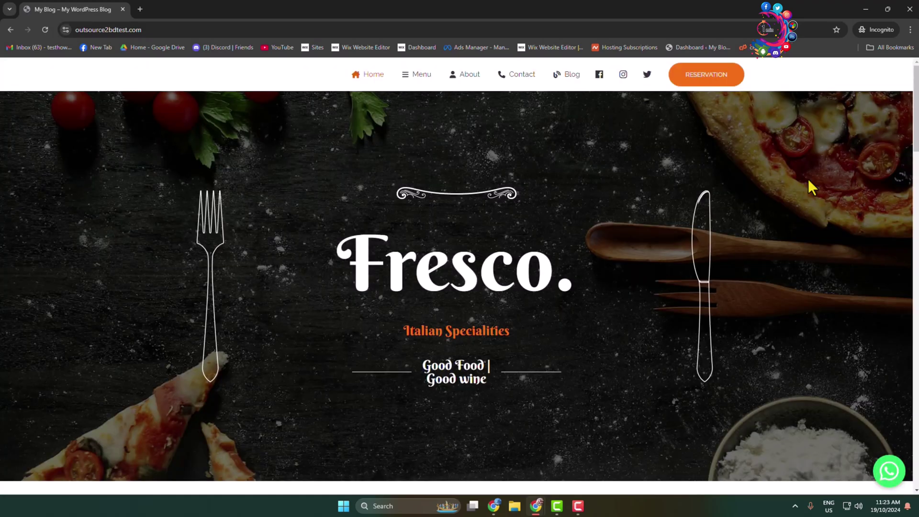
- Test the WhatsApp chat button through to the chat, then close the pop-up
{"action": "scroll", "coordinate": [829, 217], "scroll_direction": "down", "scroll_amount": 4}
{"action": "scroll", "coordinate": [829, 221], "scroll_direction": "up", "scroll_amount": 5}
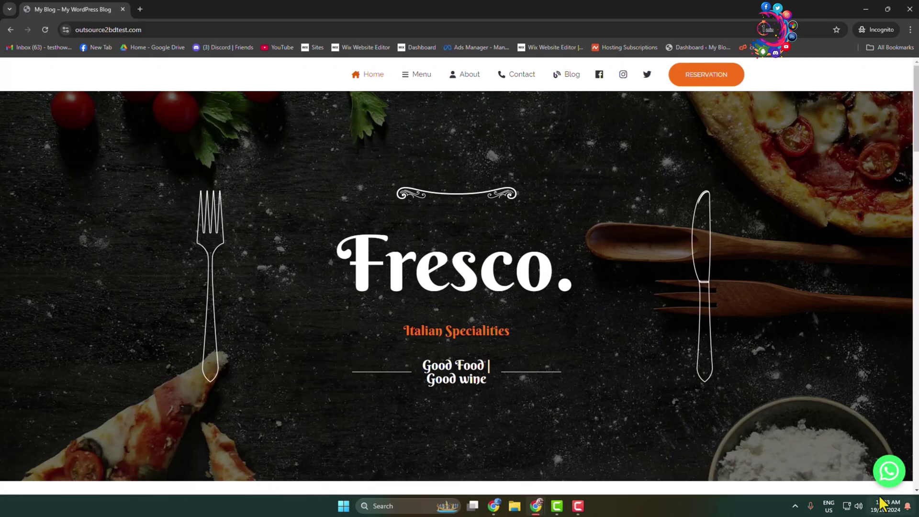
{"action": "left_click", "coordinate": [890, 471]}
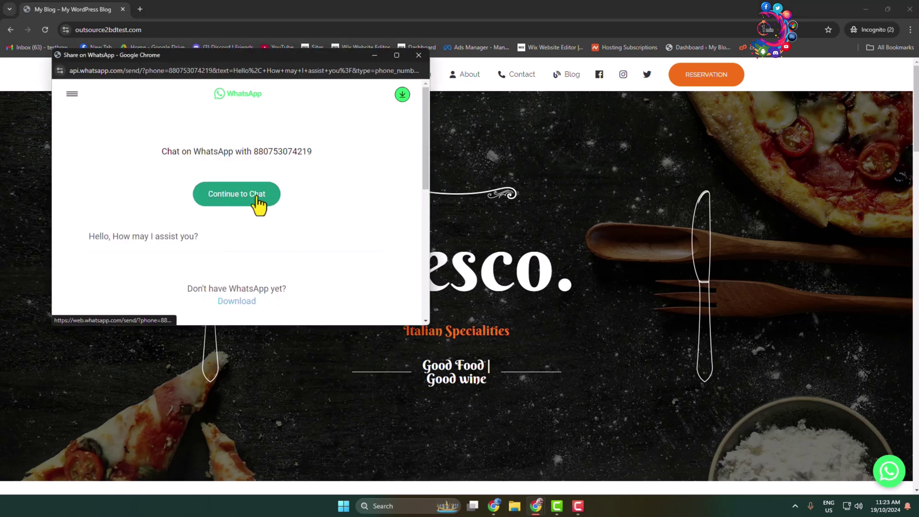
{"action": "left_click", "coordinate": [257, 201]}
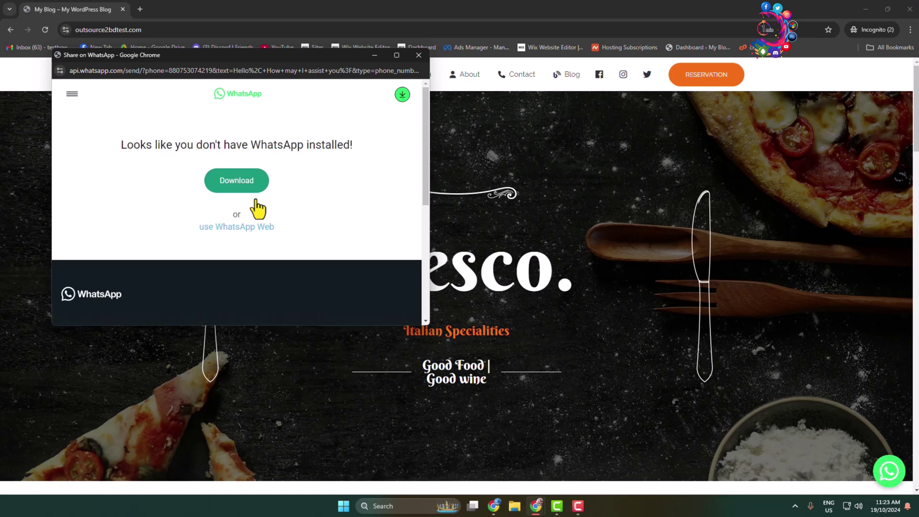
{"action": "left_click", "coordinate": [419, 56]}
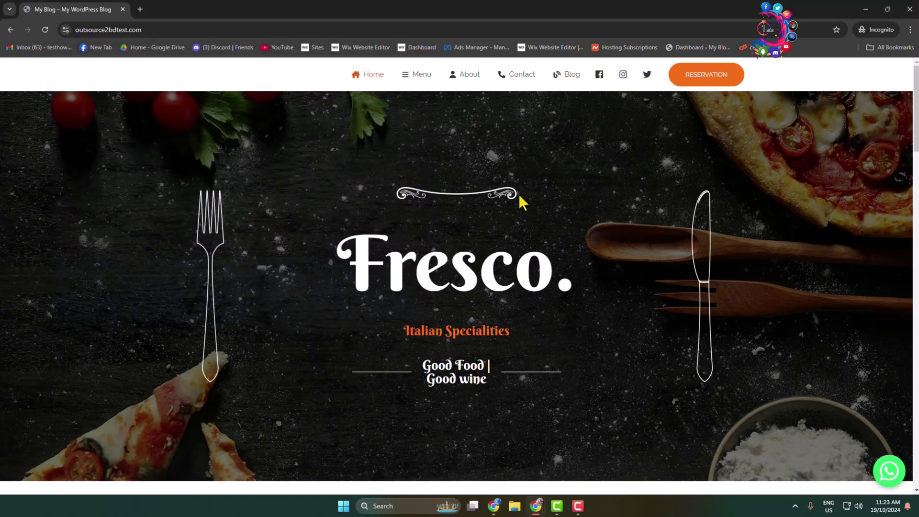